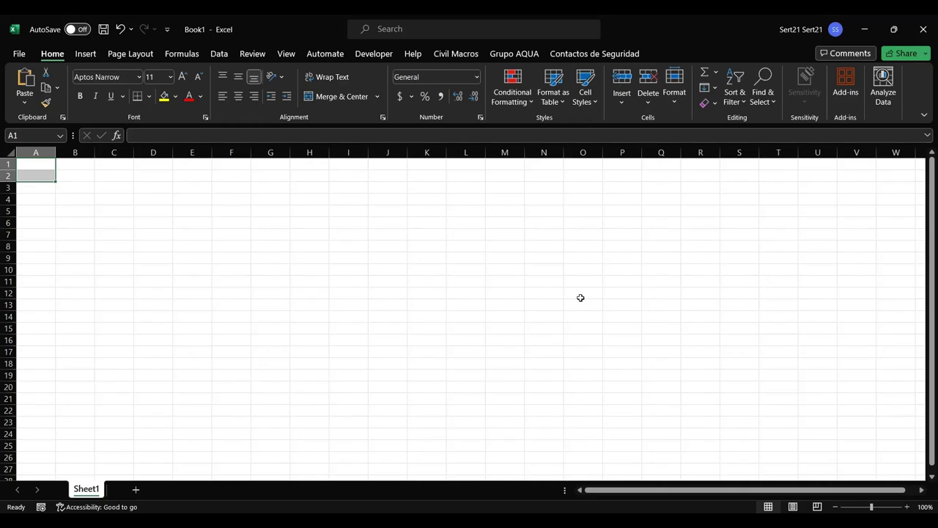
click(34, 165)
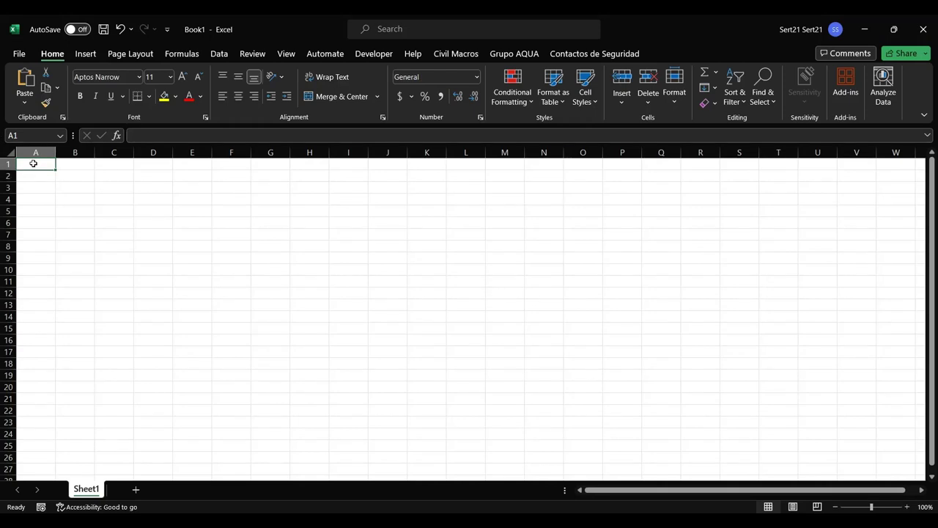
text(22-333)
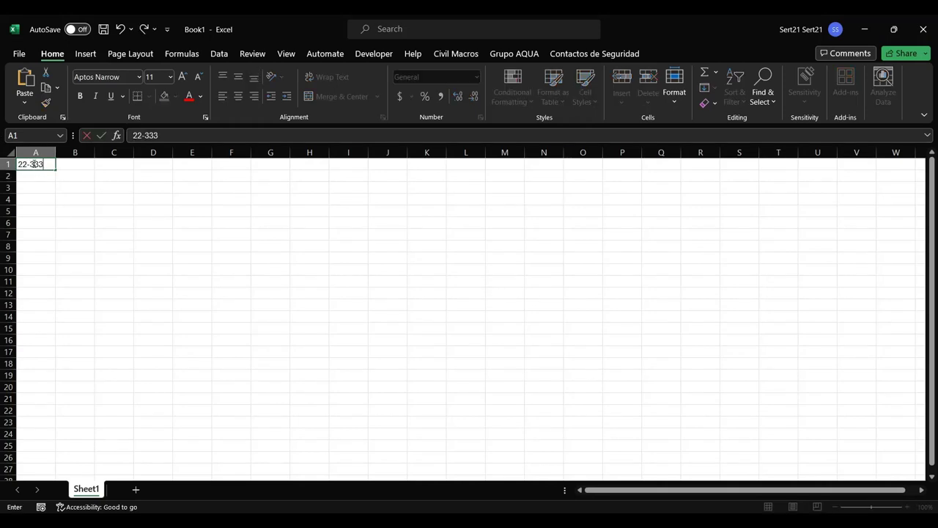
text(33-4)
text(44)
key(Return)
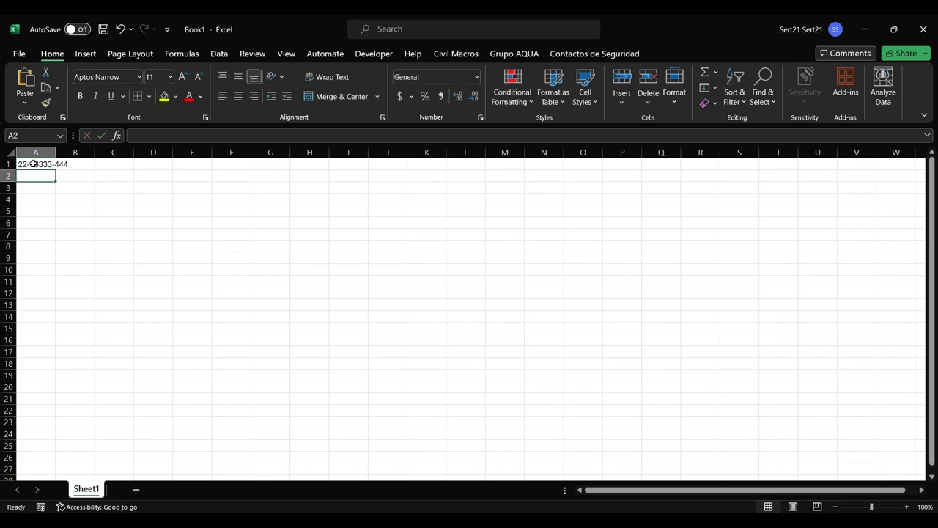
text(11-66)
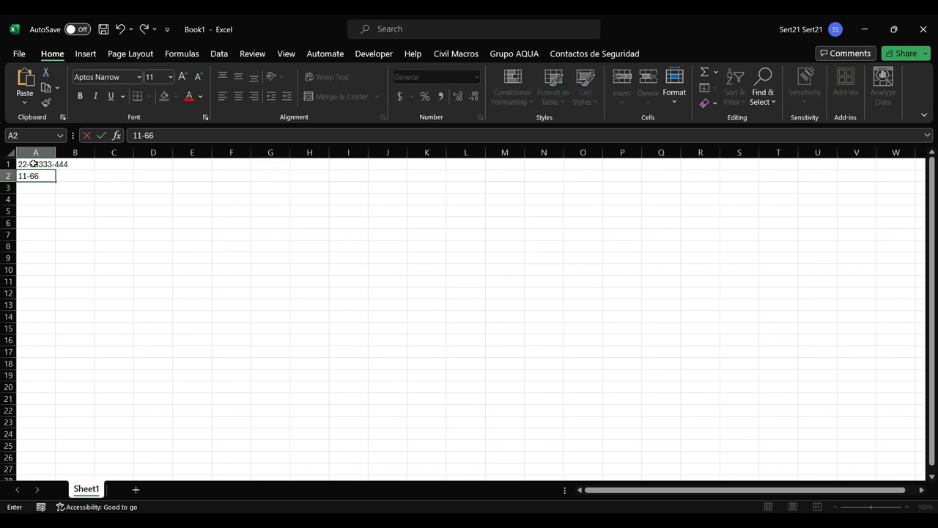
text(66666-8)
text(8)
key(Return)
key(Up)
key(Up)
key(Right)
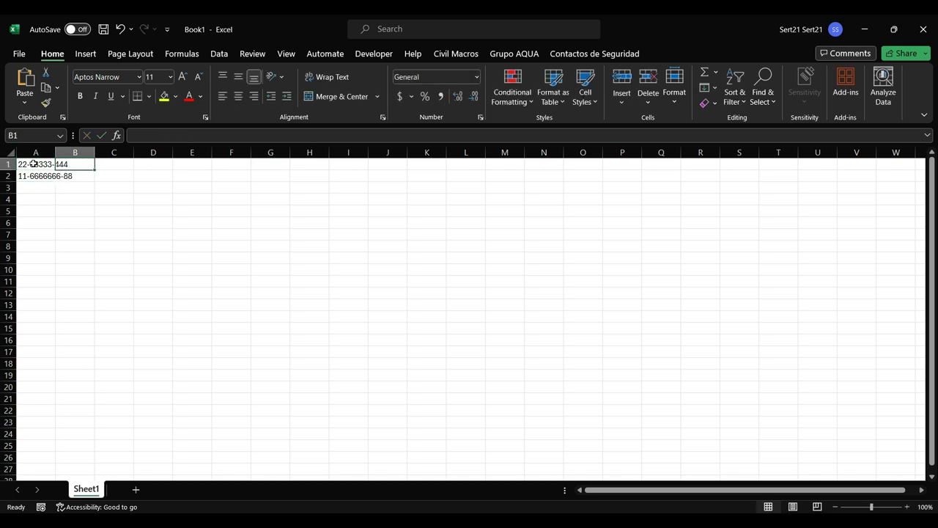
key(Right)
Begin C1's formula as =MID(A1,FIND("-",A1), locating the first hyphen
text(=mid)
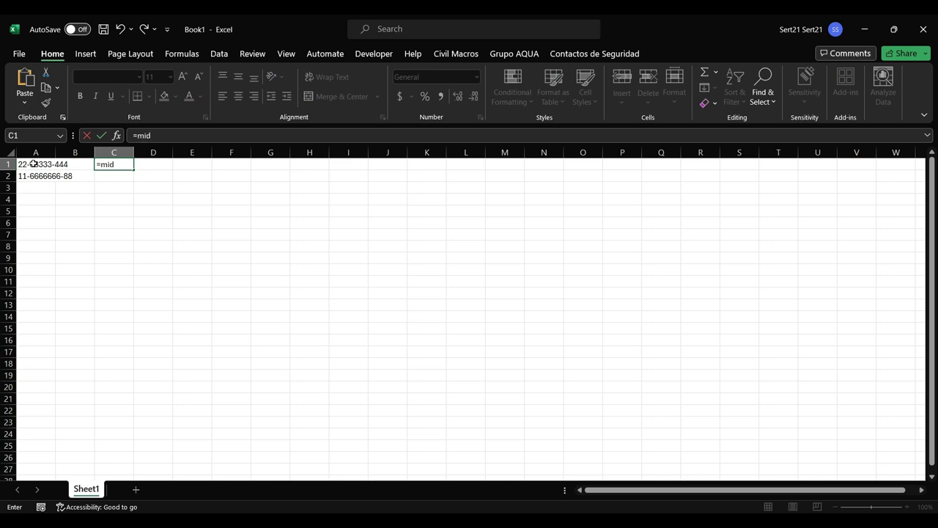
text(())
text("-")
text(,)
key(F2)
key(BackSpace)
key(BackSpace)
key(BackSpace)
key(BackSpace)
click(33, 164)
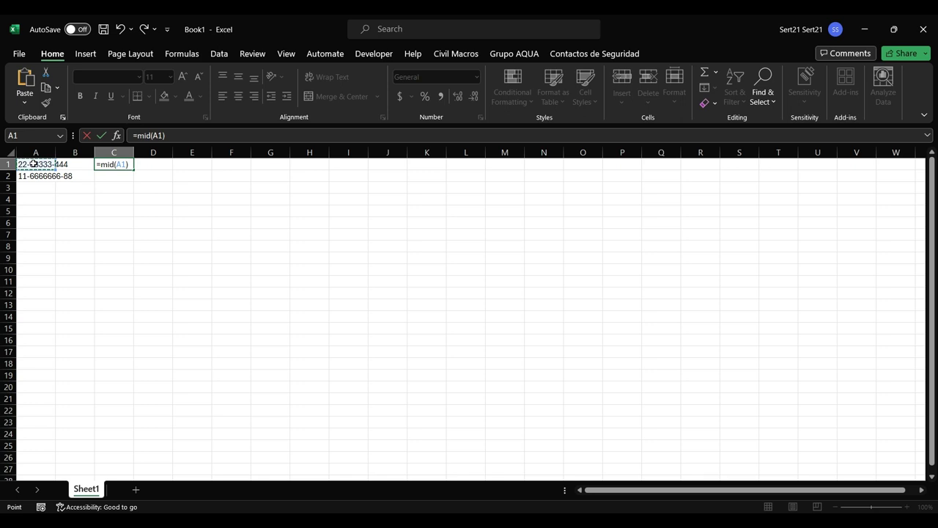
text(,)
text(find())
click(33, 164)
key(BackSpace)
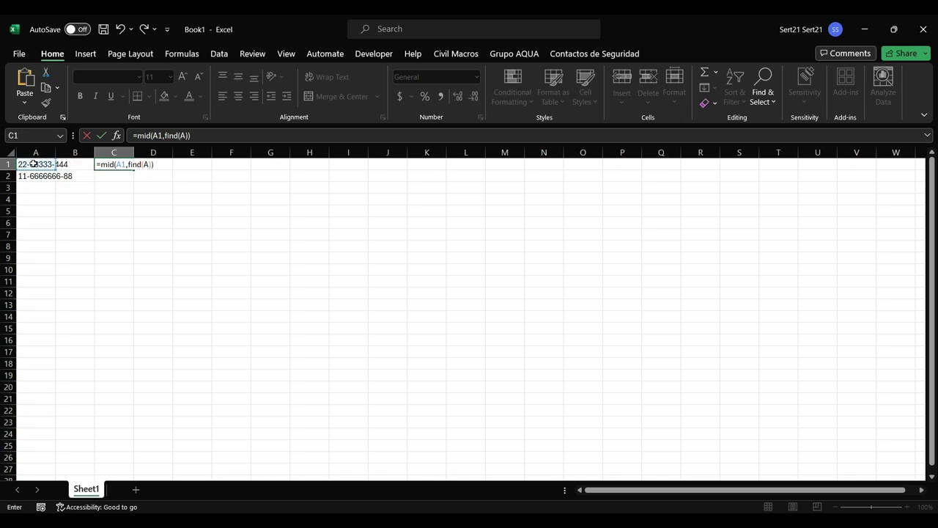
key(BackSpace)
text("-")
text(,)
click(33, 165)
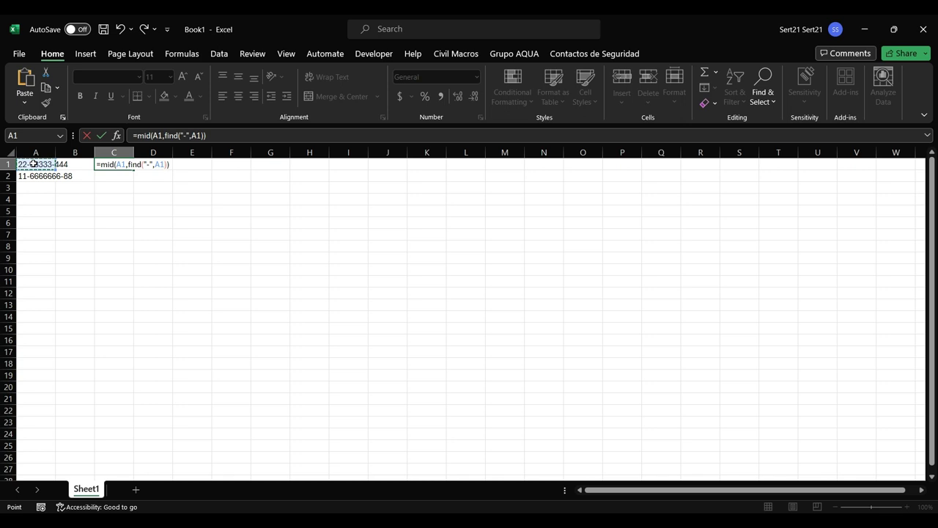
Add +1 to the start and begin the length as FIND("-",A1,FIND(
key(F2)
text(+1,fin)
text(d())
key(Left)
key(F2)
key(Left)
key(BackSpace)
key(BackSpace)
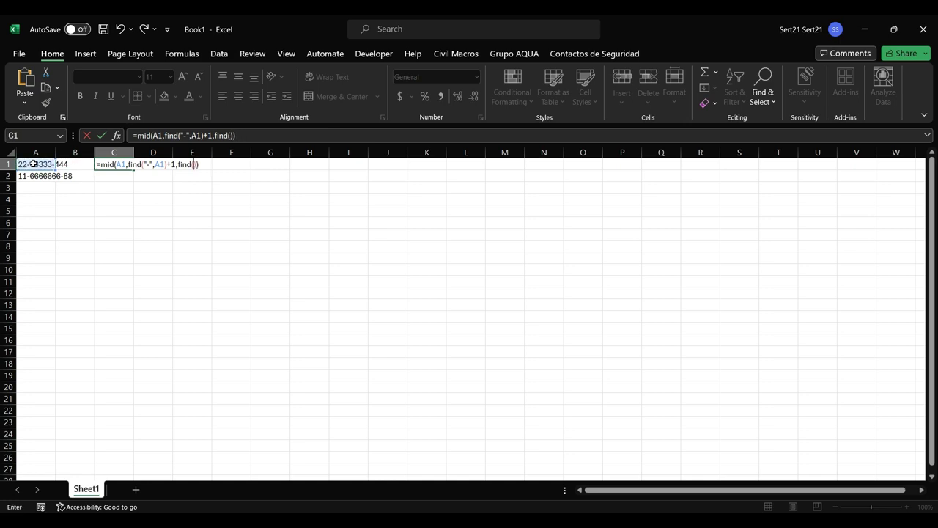
text("-")
text(,)
click(34, 164)
text(,find()
text())
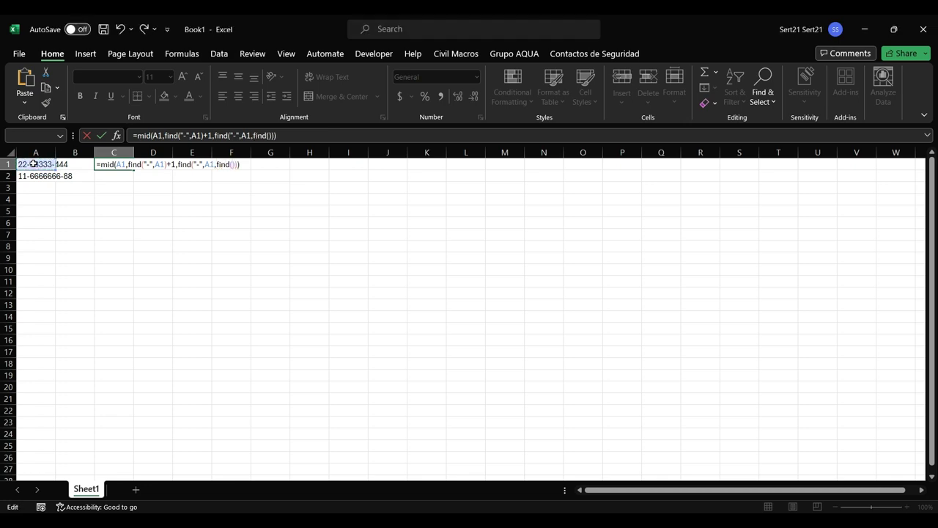
Fill the innermost FIND with "_" and A1, replacing the single quotes with double quotes
key(F2)
text('_)
text(',)
click(34, 164)
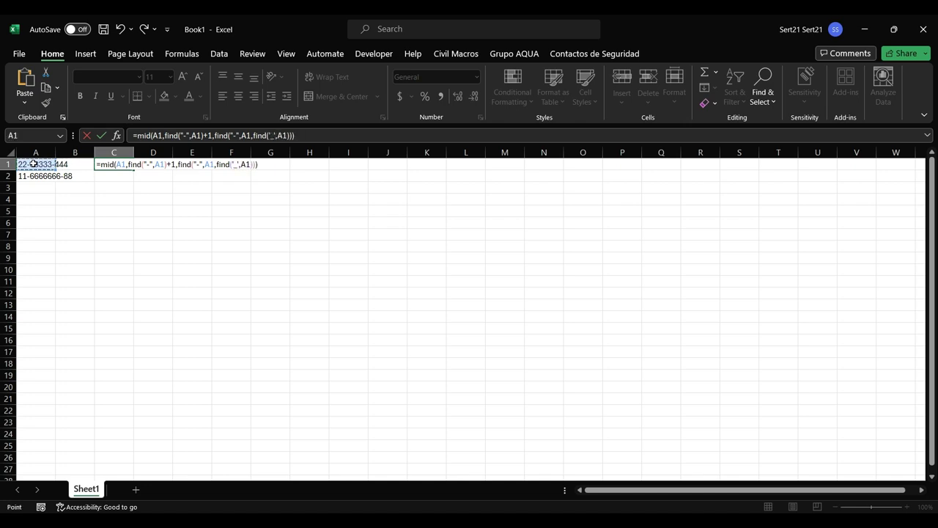
text(,)
key(BackSpace)
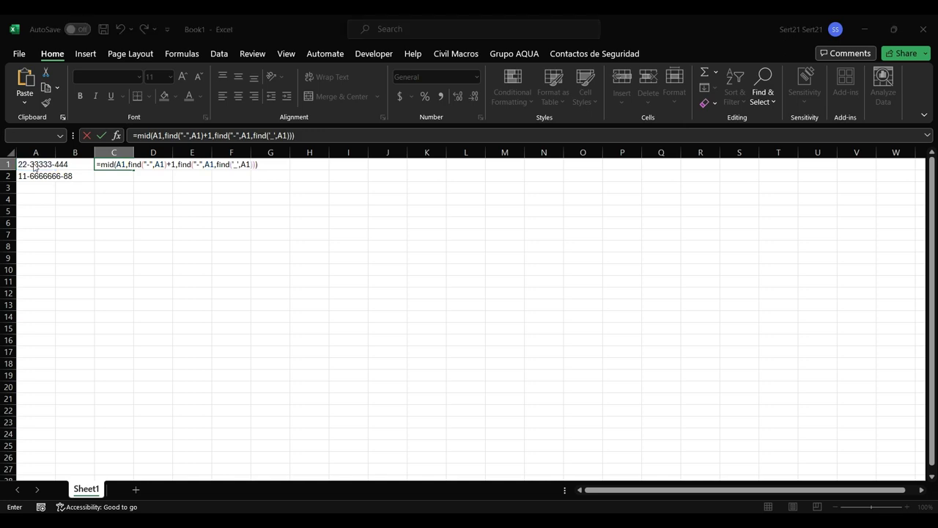
click(34, 166)
key(Right)
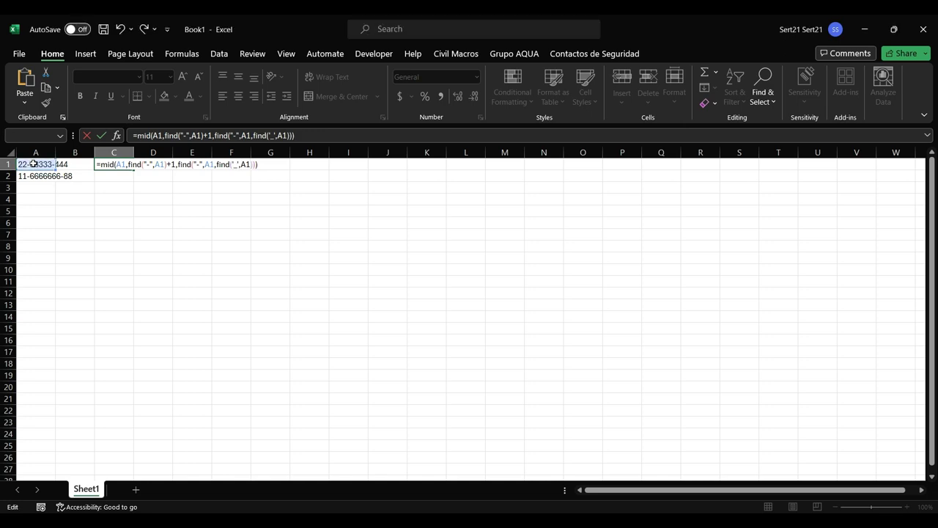
key(Delete)
text(")
key(Delete)
text(")
Add +1)-FIND("-",A1 to the length argument
text(+)
text(1))
text(-fi)
text(nd)
text(())
text("-)
text(")
text(,)
click(34, 164)
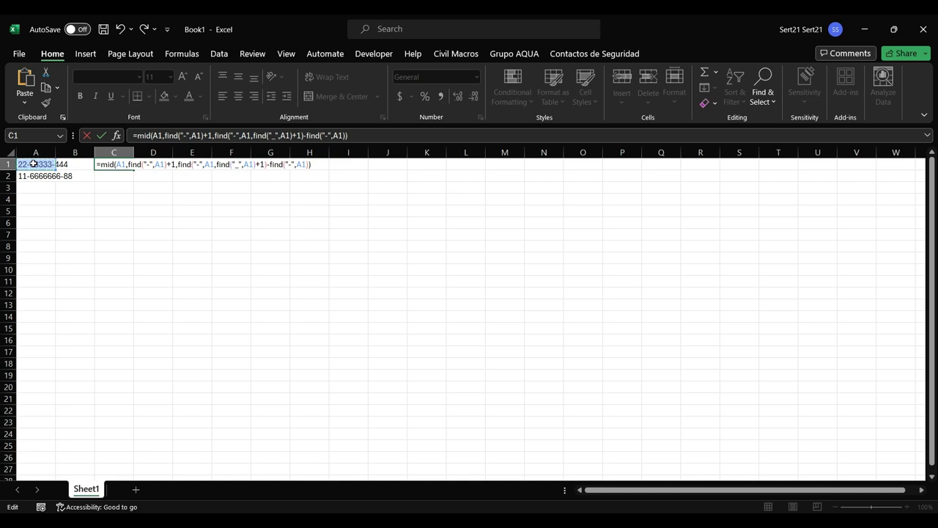
Finish the formula with -1, then remove that trailing -1 again
text(-1)
key(Return)
key(Up)
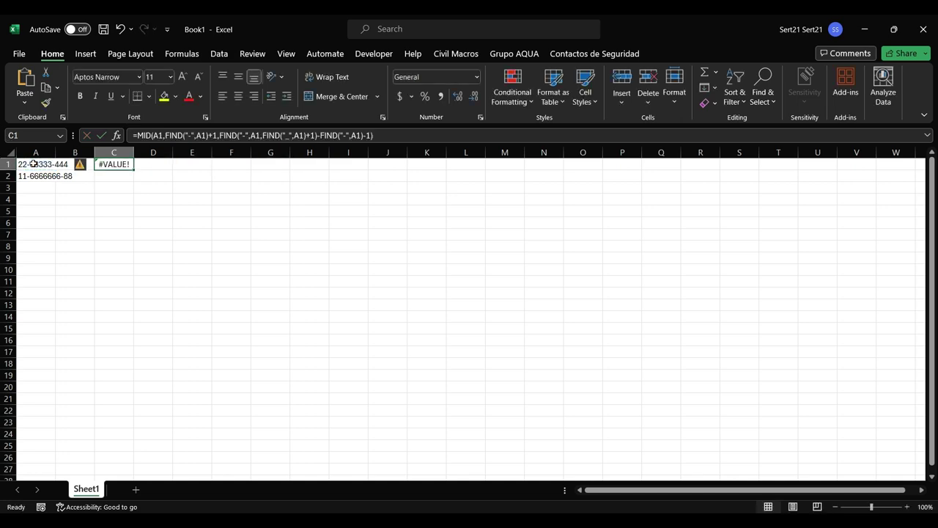
key(F2)
key(Left)
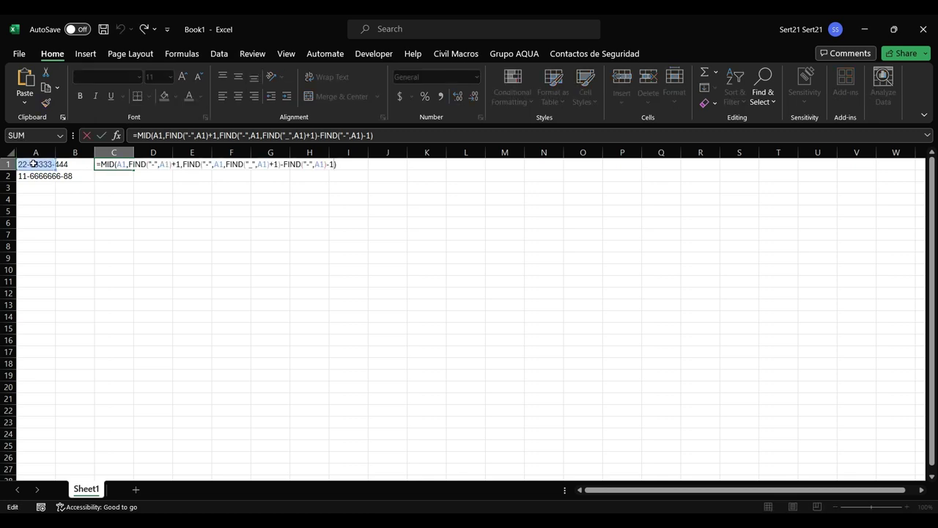
key(BackSpace)
key(BackSpace)
key(Return)
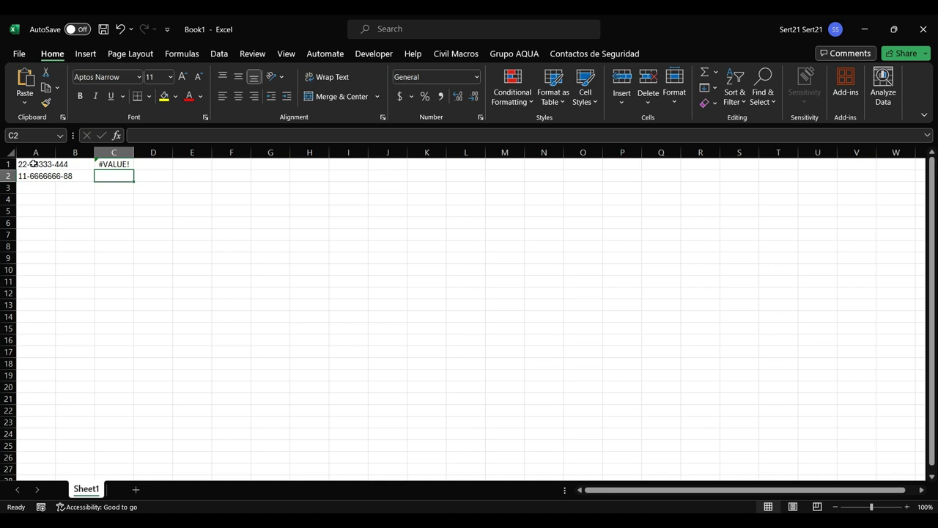
Delete the -FIND("-",A1) part, leaving =MID(A1,FIND("-",A1)+1,FIND("-",A1,FIND("_",A1)+1))
key(Up)
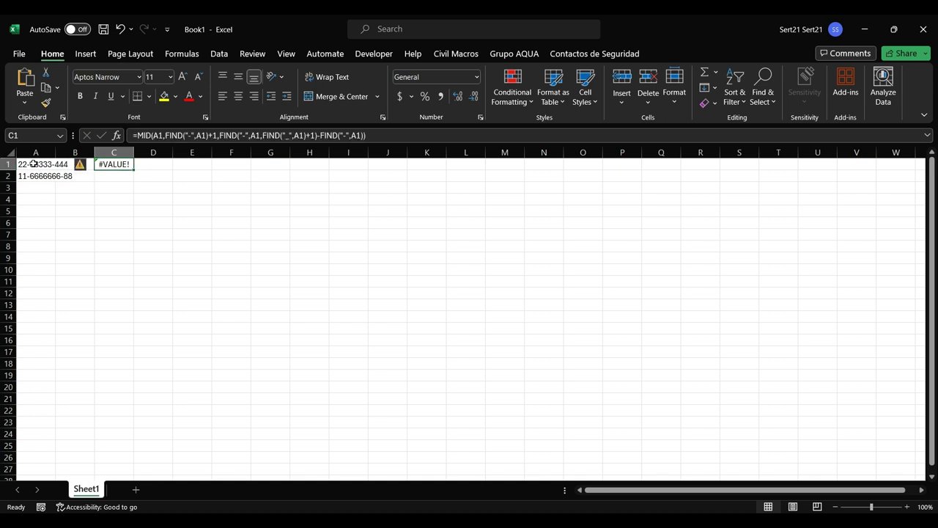
key(F2)
key(shift+Left)
key(shift+Left)
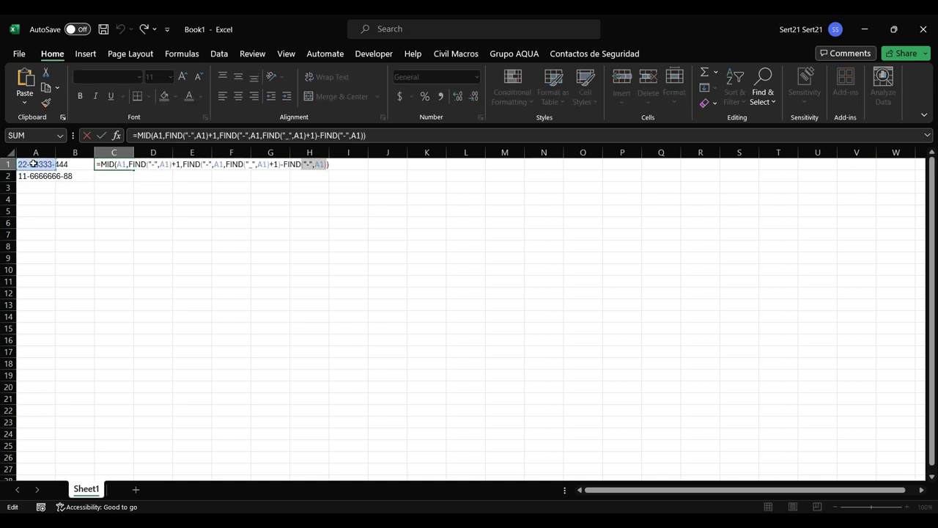
key(shift+Left)
key(shift+Left)
key(shift+Left)
key(shift+Left)
key(shift+Left)
key(shift+Left)
key(shift+Right)
key(shift+Right)
key(Delete)
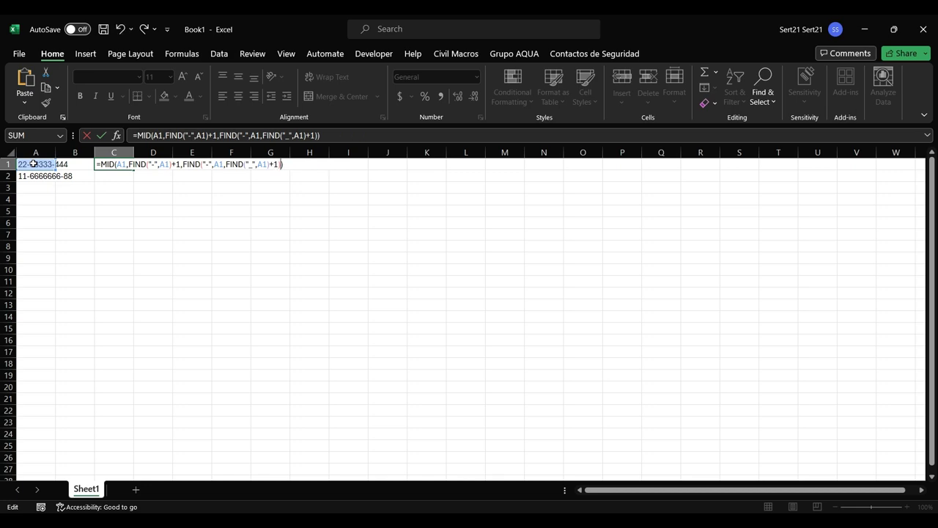
key(Return)
key(Up)
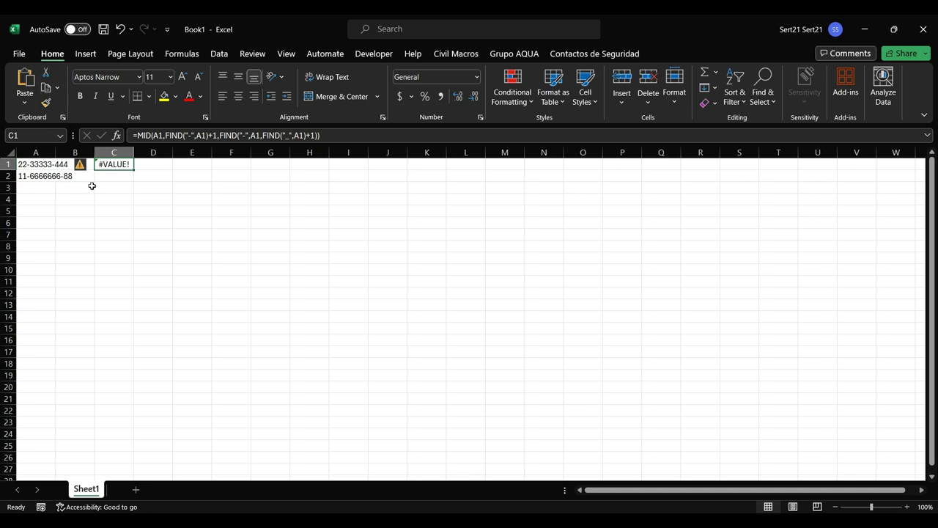
mouse_move(78, 167)
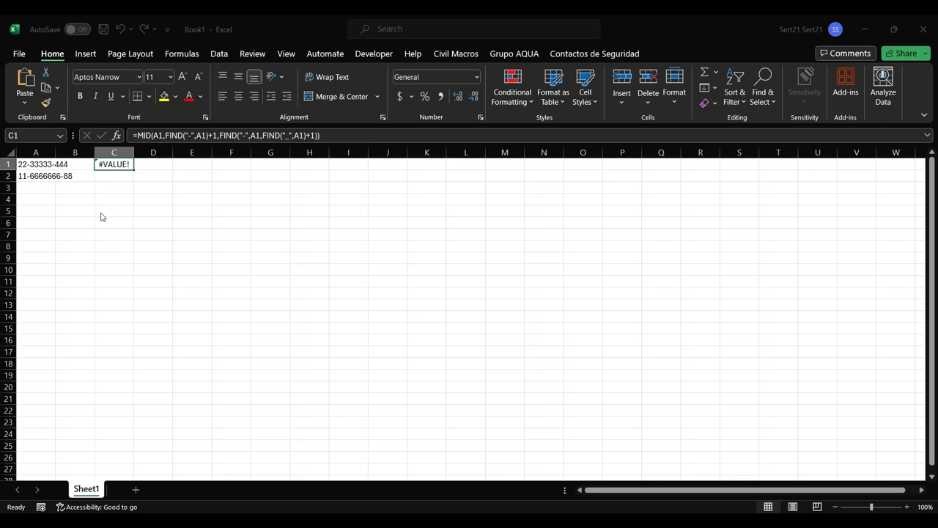
Change the innermost FIND's search text from "_" to "-" so C1 shows 33333-444
click(291, 135)
key(BackSpace)
text(-)
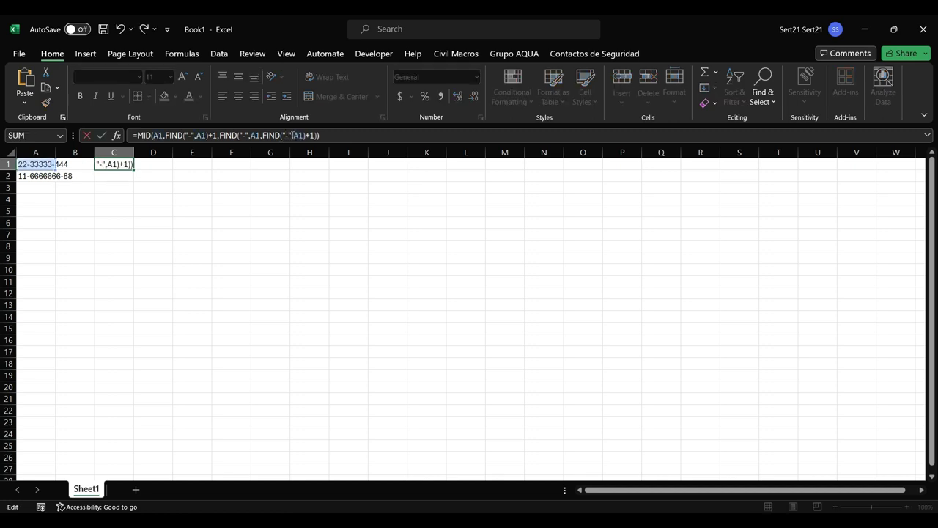
key(Return)
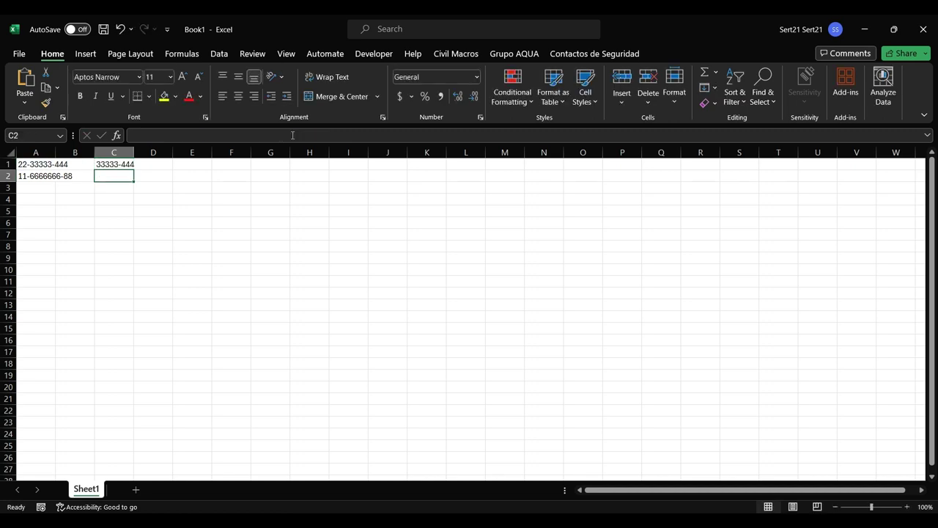
key(Up)
Append -FIND("-",A1)-1 to the length argument so C1 returns 33333
click(292, 135)
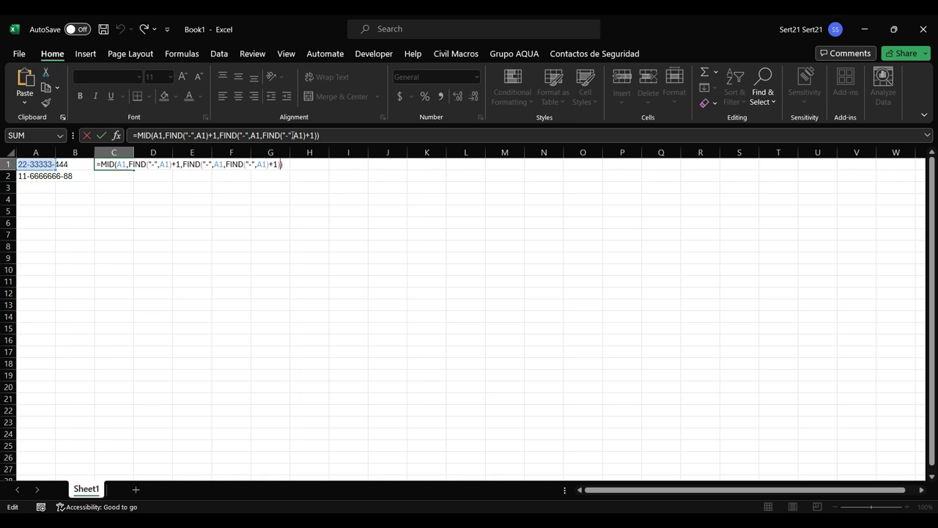
text(-find)
text(())
text("-")
text(,)
click(35, 164)
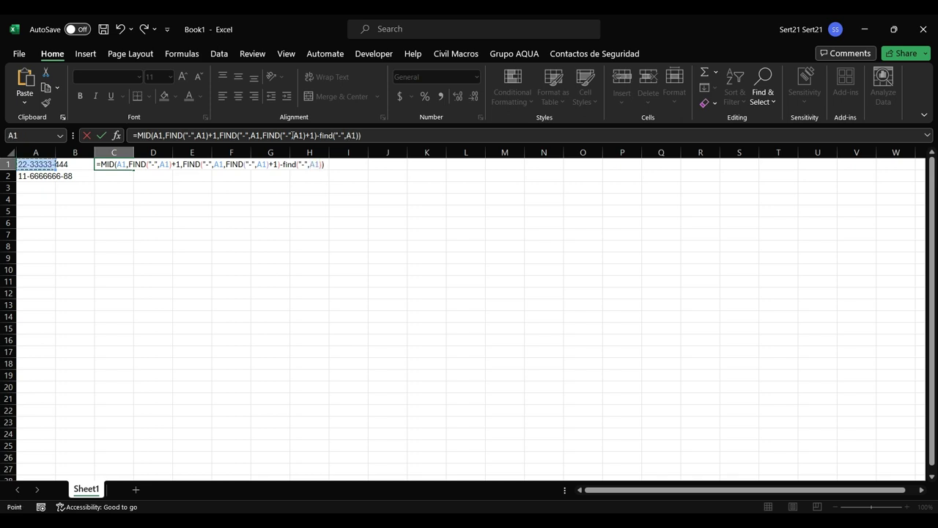
text(,)
text(-1)
key(BackSpace)
key(BackSpace)
key(BackSpace)
key(Tab)
key(Left)
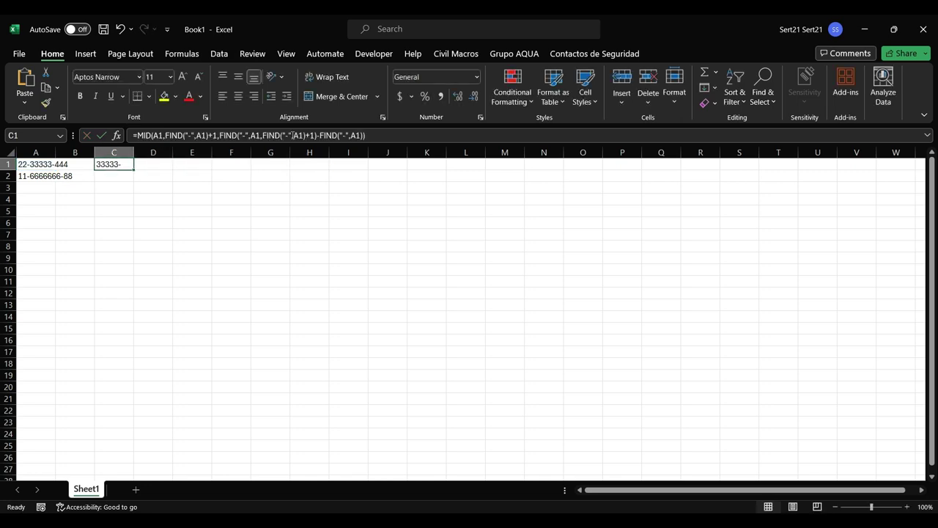
click(293, 135)
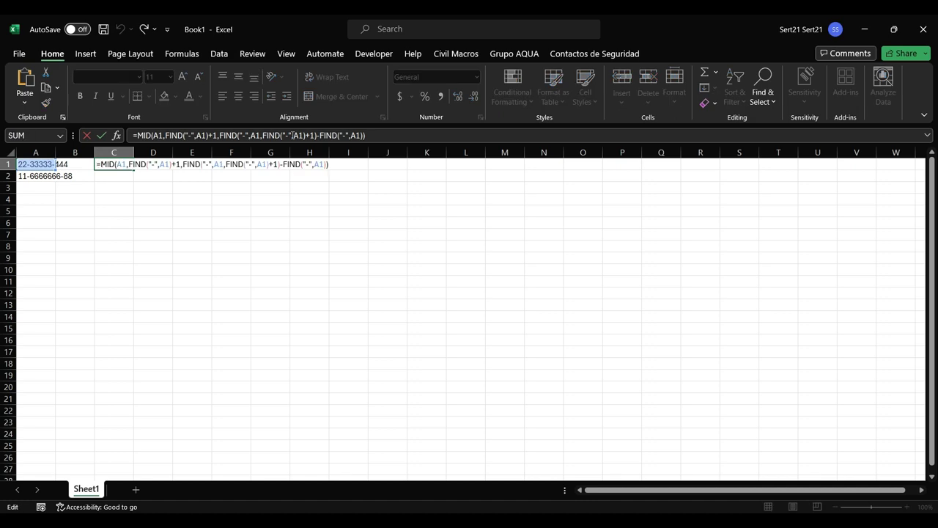
text(-1)
key(Return)
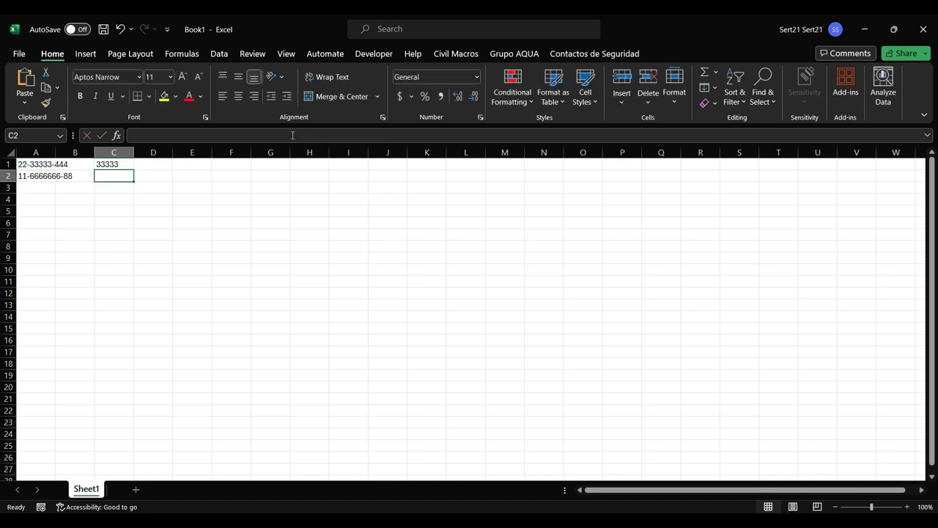
key(Up)
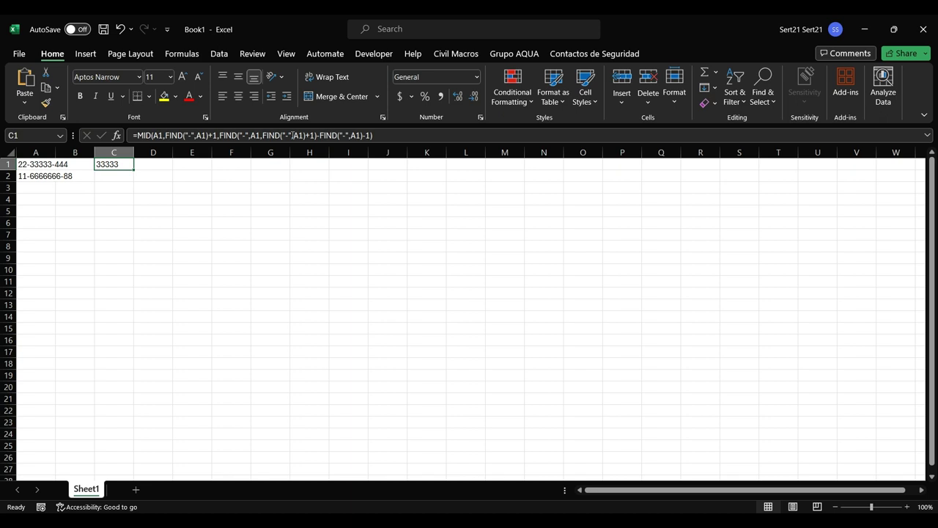
Copy C1's formula into C2, where it returns 6666666
key(ctrl+c)
key(Down)
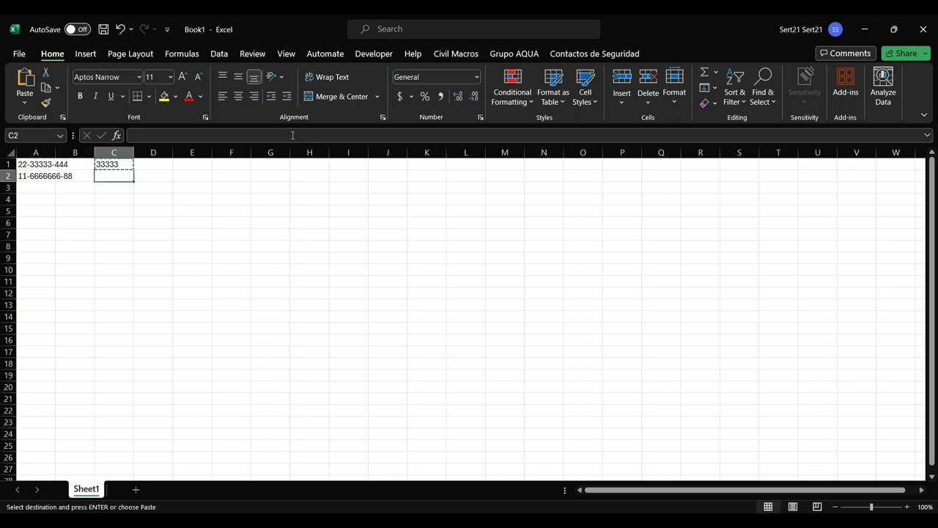
key(ctrl+v)
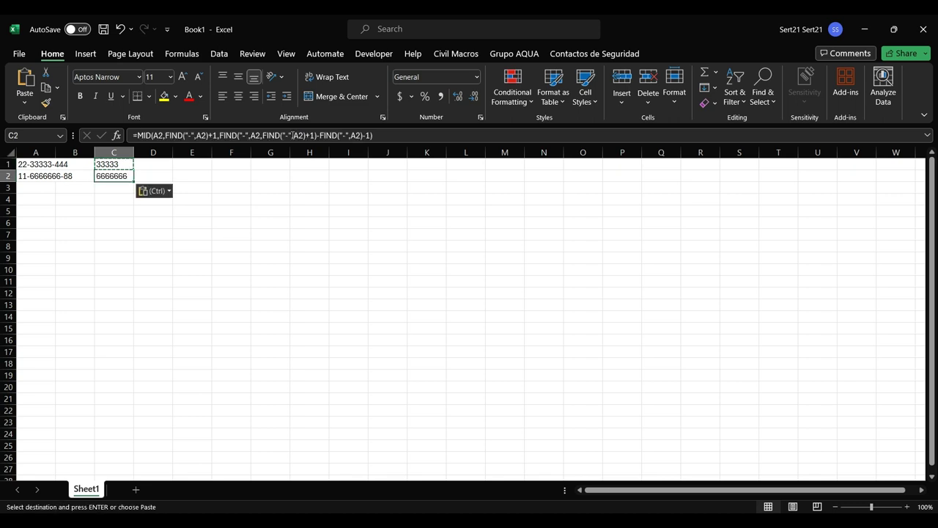